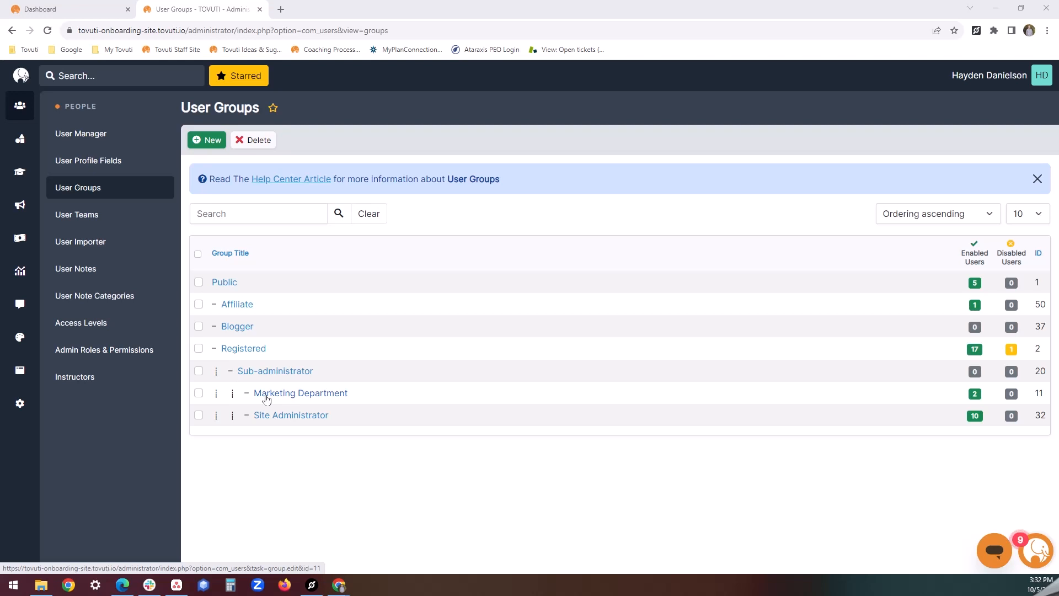
# Step: Check the Marketing Department group's title and parent, close it, and locate the Registered group in the hierarchy
pyautogui.click(267, 396)
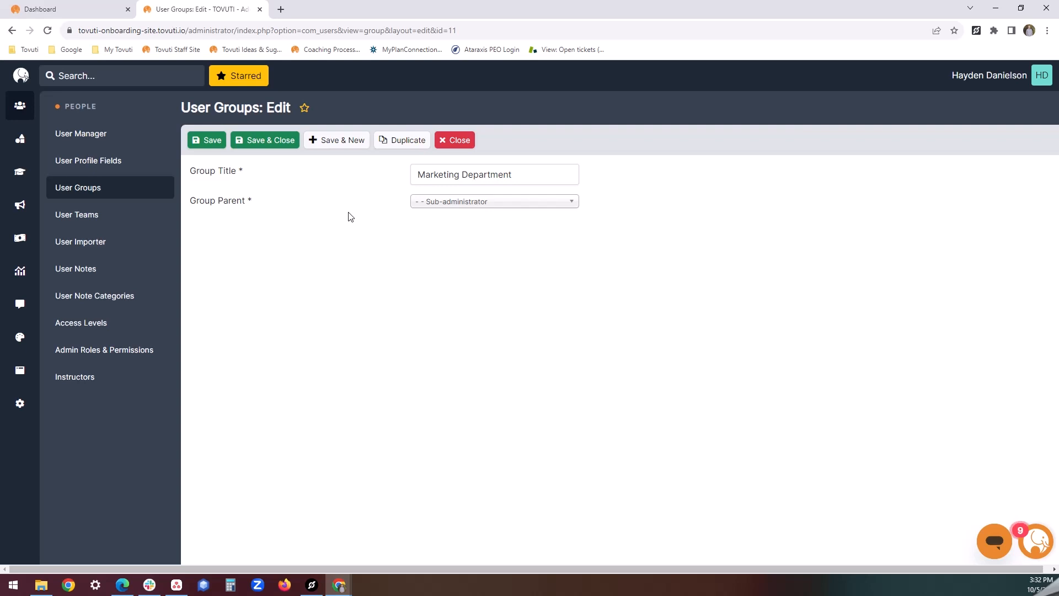
pyautogui.click(453, 144)
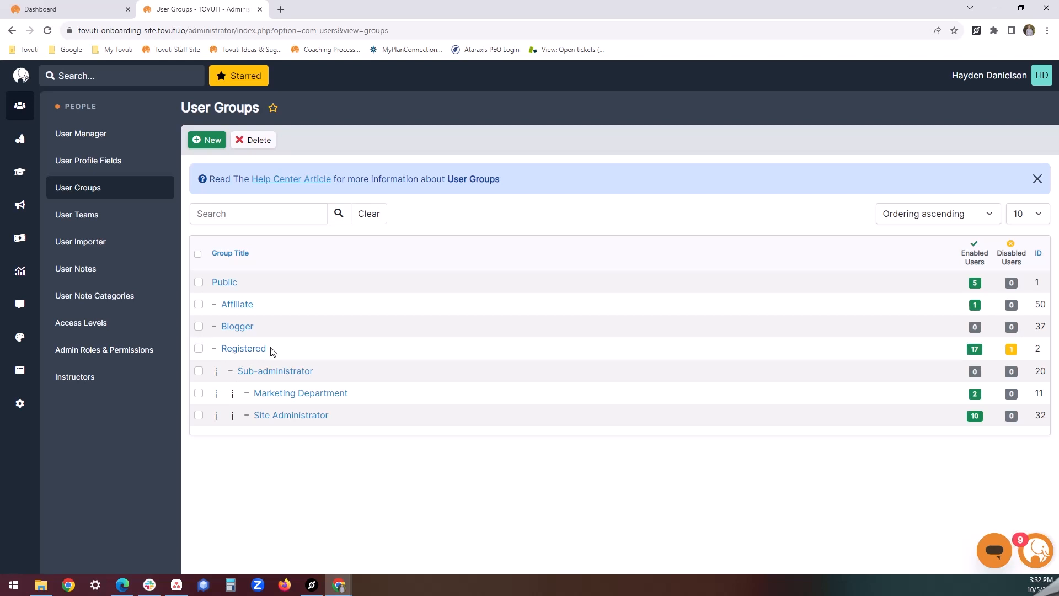
pyautogui.moveTo(272, 348); pyautogui.dragTo(224, 354)
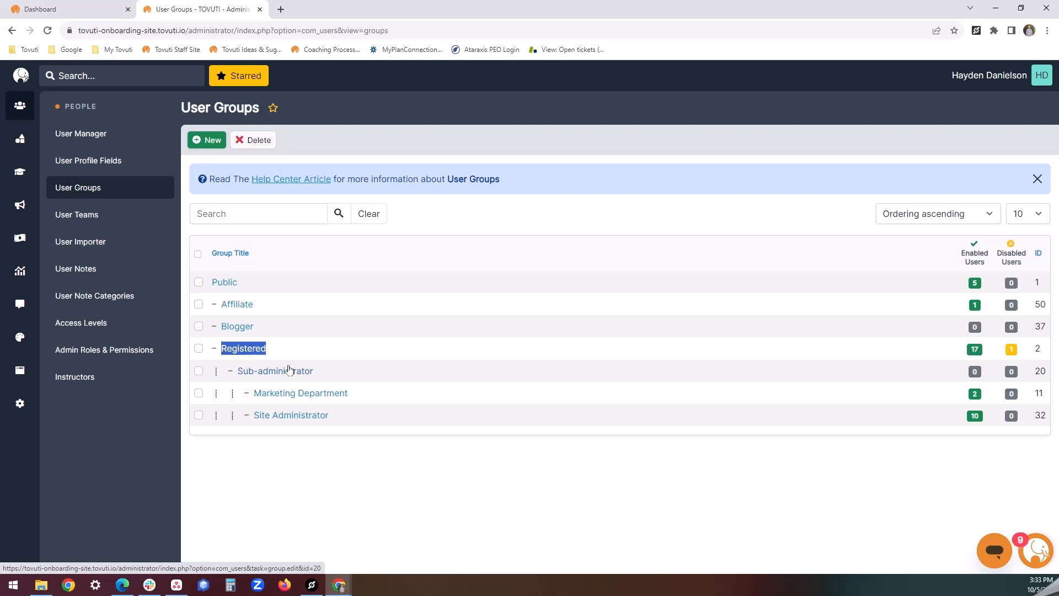
pyautogui.click(391, 455)
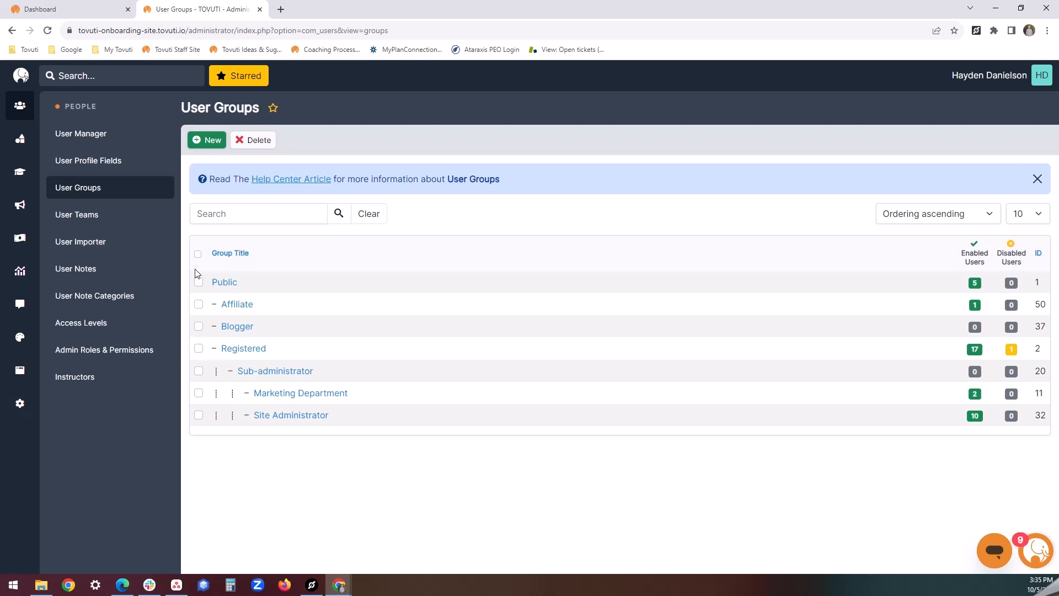
# Step: Create a user group titled User Group A with Registered as its parent, then save and close it
pyautogui.click(196, 144)
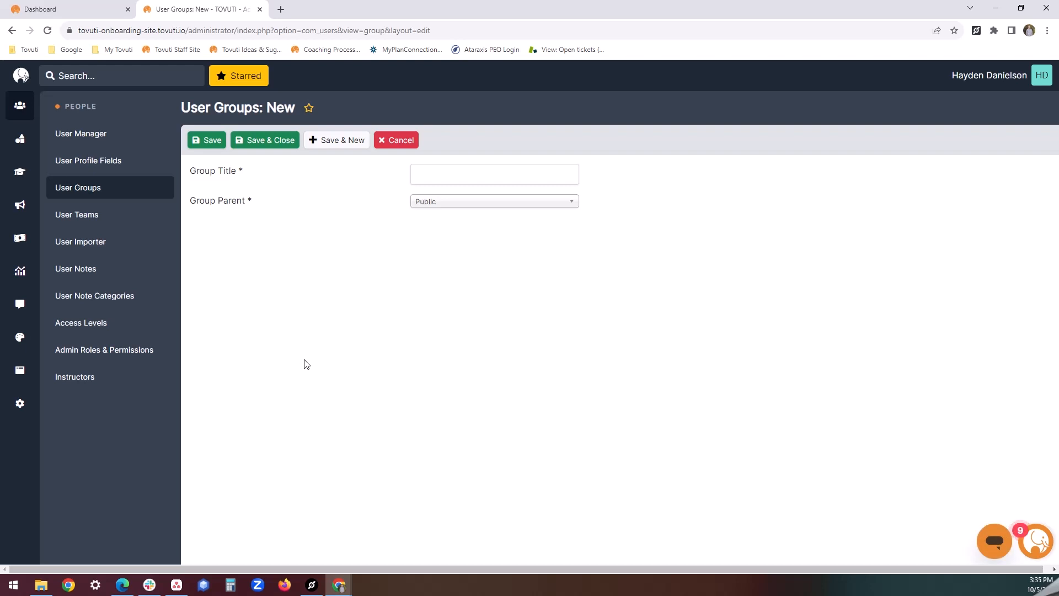
pyautogui.click(436, 178)
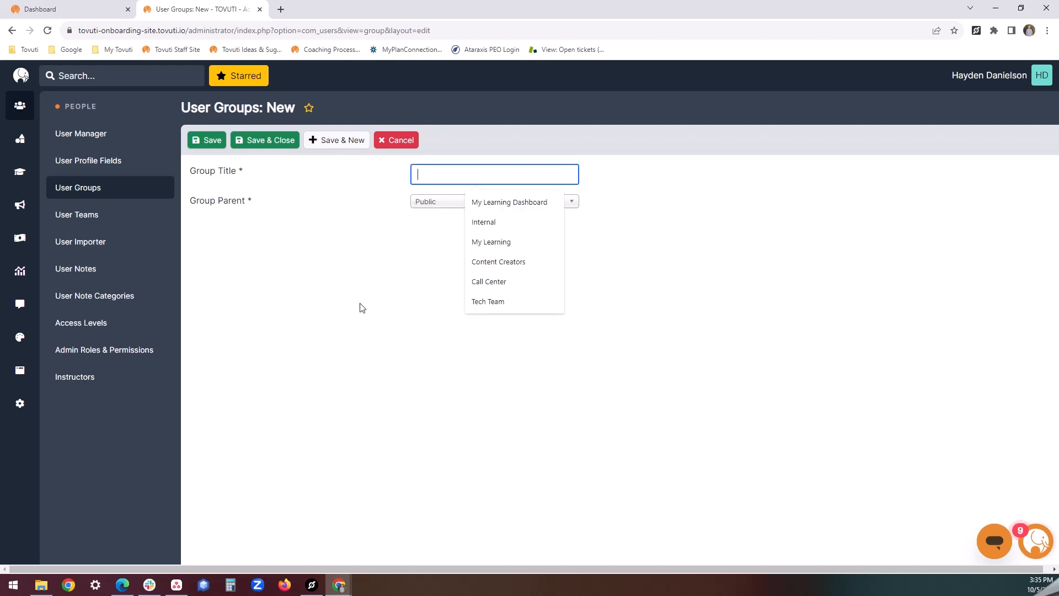
pyautogui.write('User')
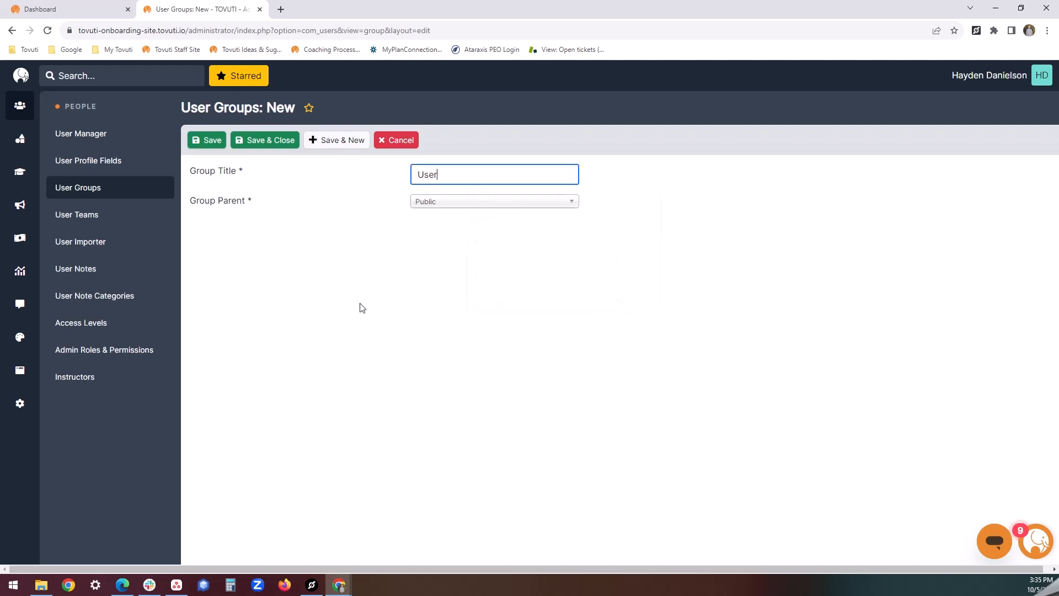
pyautogui.write(' Group A')
pyautogui.click(461, 203)
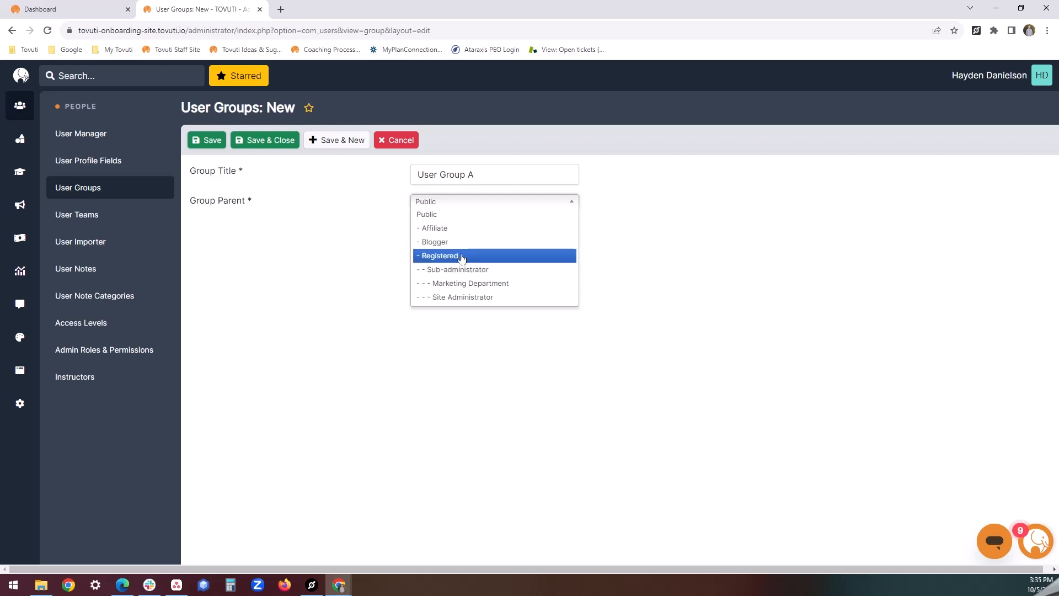
pyautogui.click(462, 257)
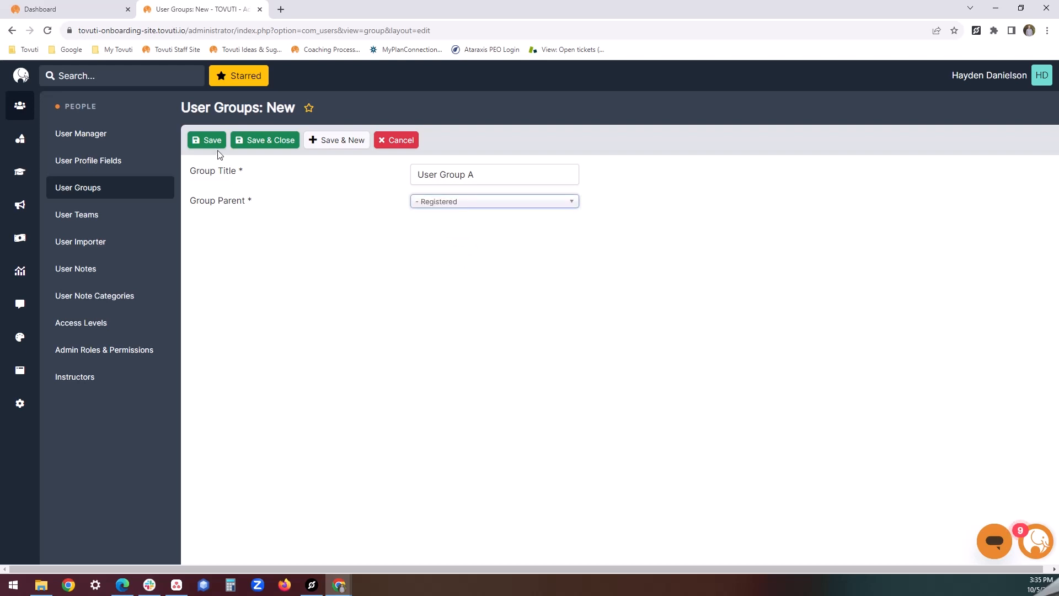
pyautogui.click(251, 145)
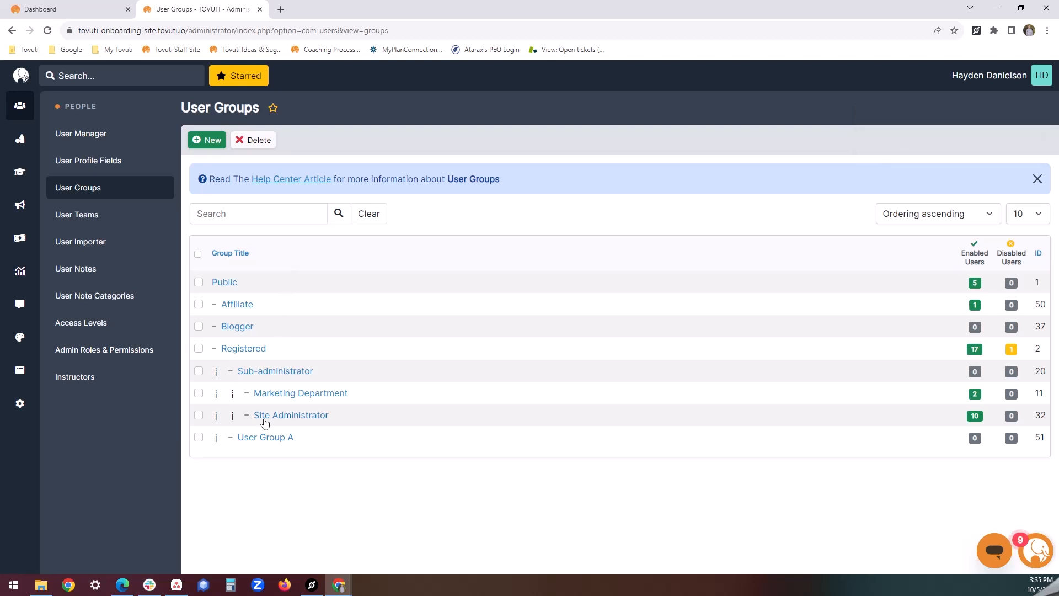
# Step: Examine where User Group A, Registered, Site Administrator and Sub-administrator sit in the user group hierarchy
pyautogui.moveTo(301, 443); pyautogui.dragTo(237, 441)
pyautogui.click(281, 466)
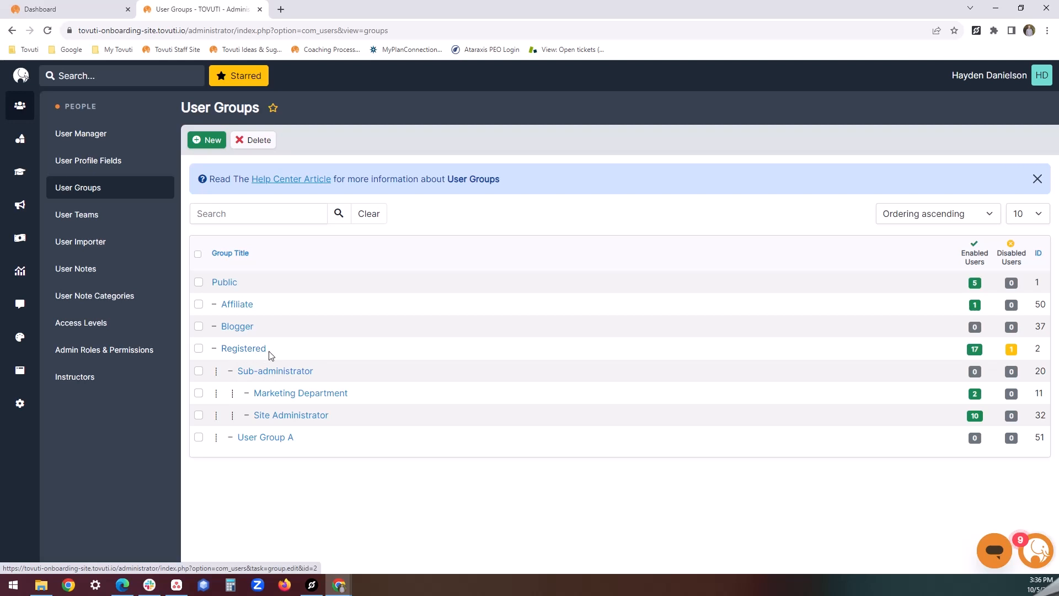
pyautogui.moveTo(269, 350); pyautogui.dragTo(223, 353)
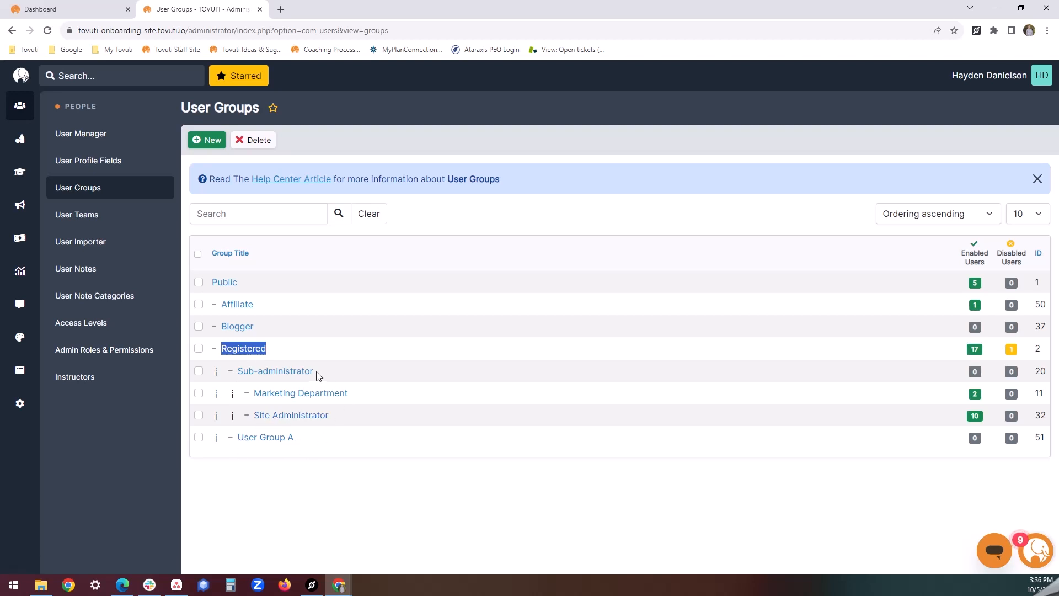
pyautogui.click(304, 477)
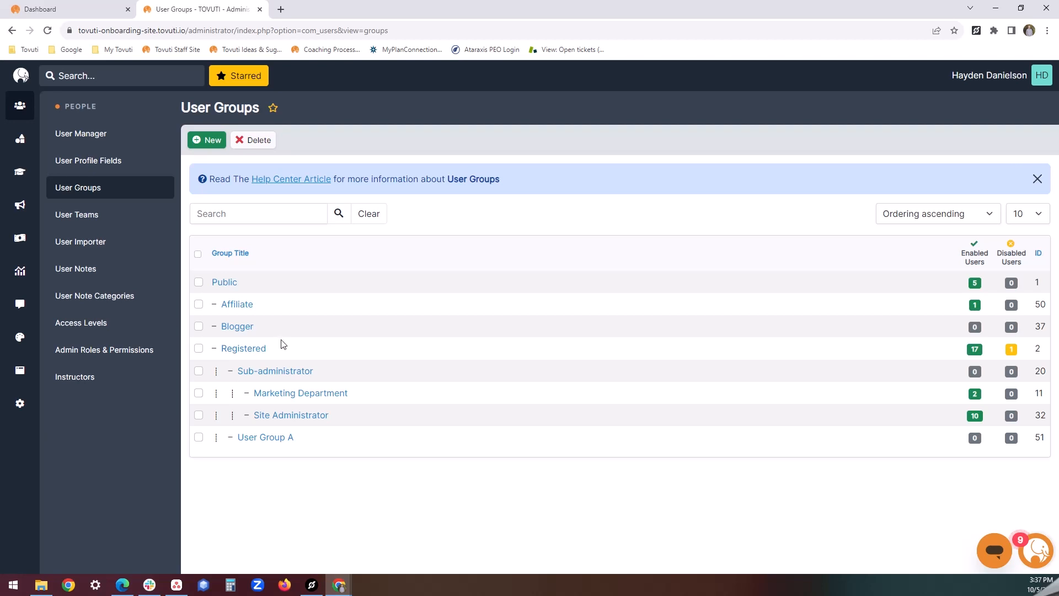
pyautogui.moveTo(276, 347); pyautogui.dragTo(222, 353)
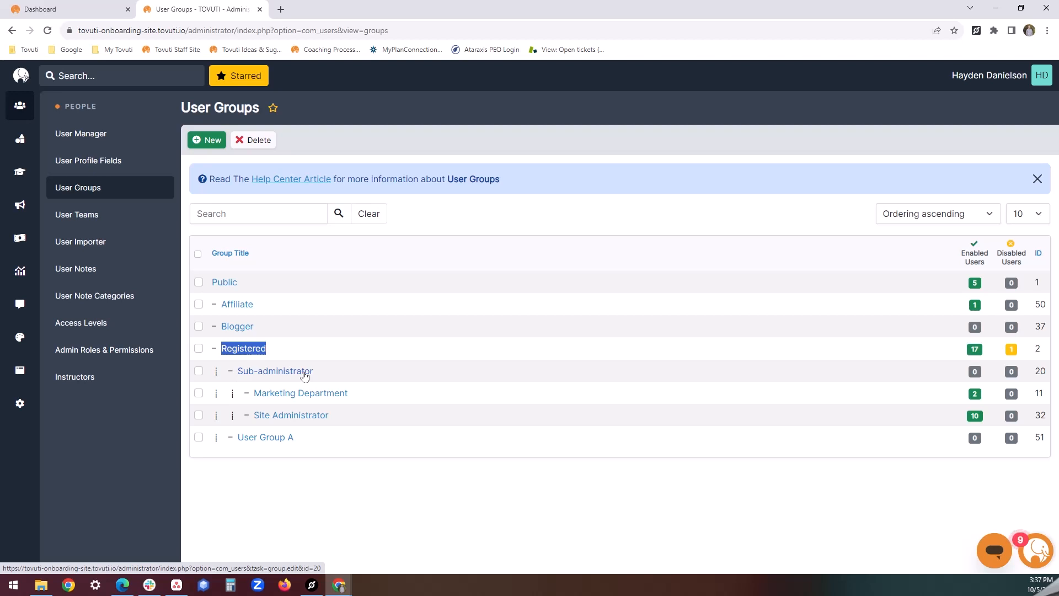
pyautogui.click(293, 524)
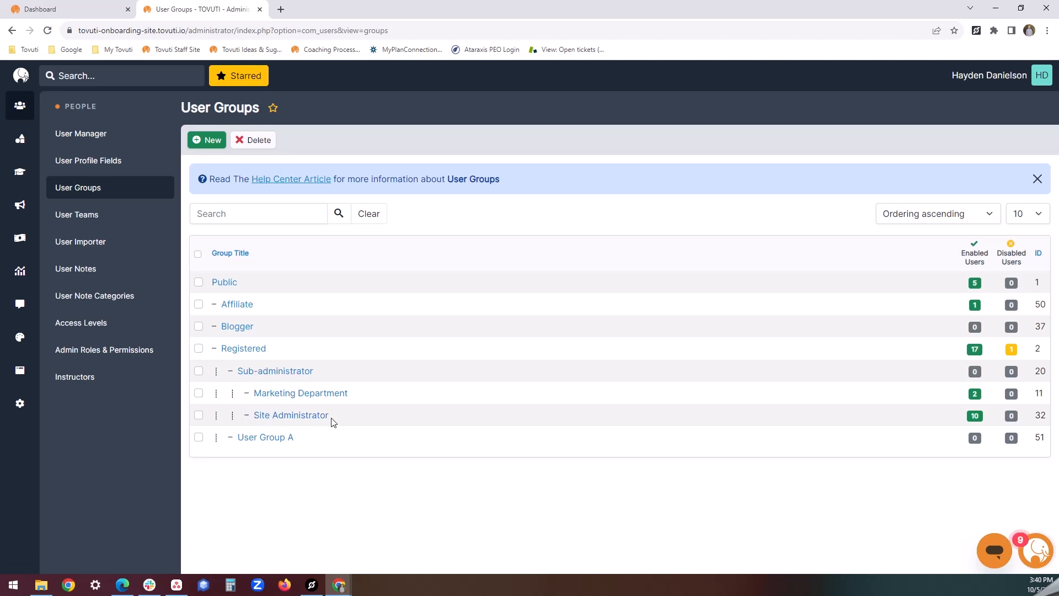
pyautogui.moveTo(331, 420); pyautogui.dragTo(256, 422)
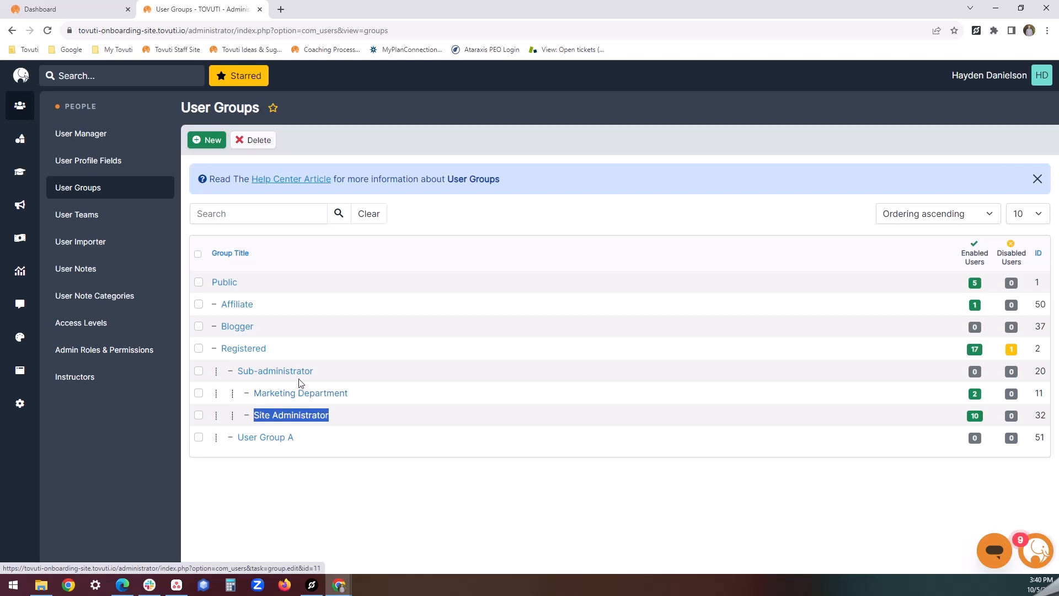
pyautogui.moveTo(316, 374); pyautogui.dragTo(240, 377)
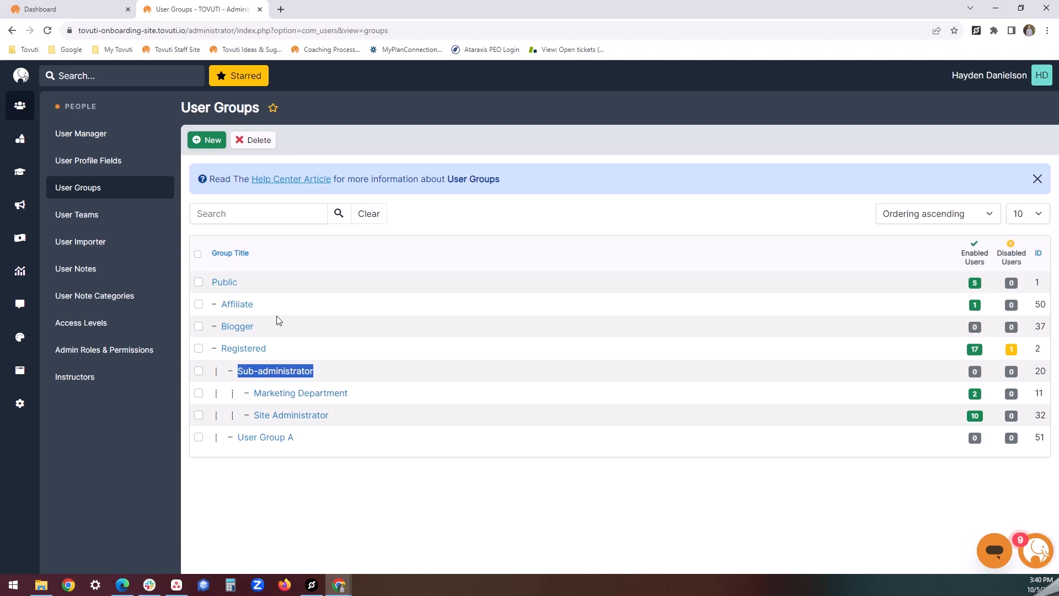
pyautogui.click(323, 354)
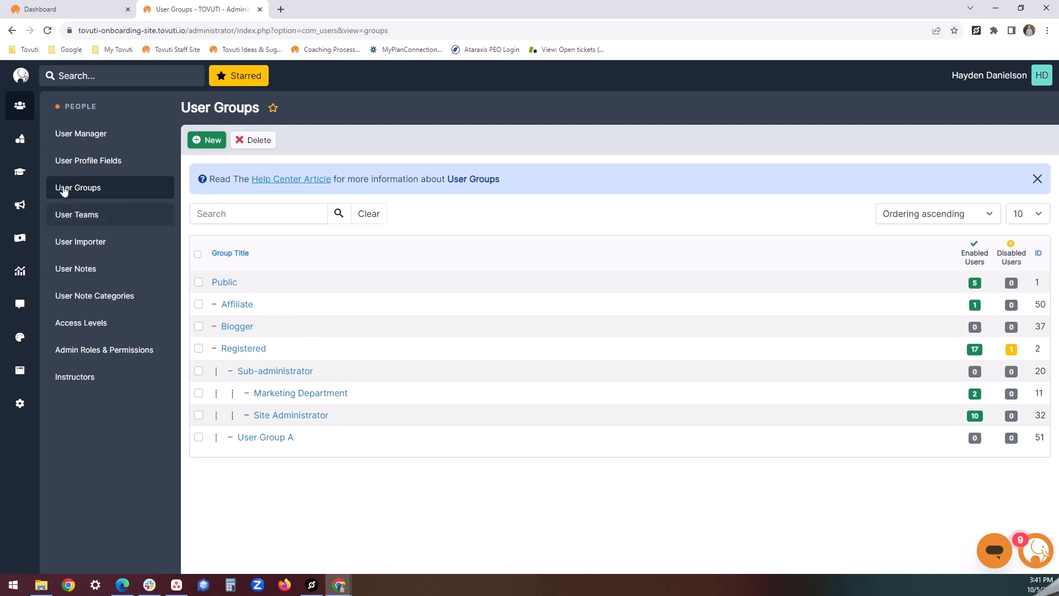
# Step: Review the Compliance 101 course's permissions and the user groups selectable for purchase/registration, then leave the course without saving
pyautogui.click(11, 175)
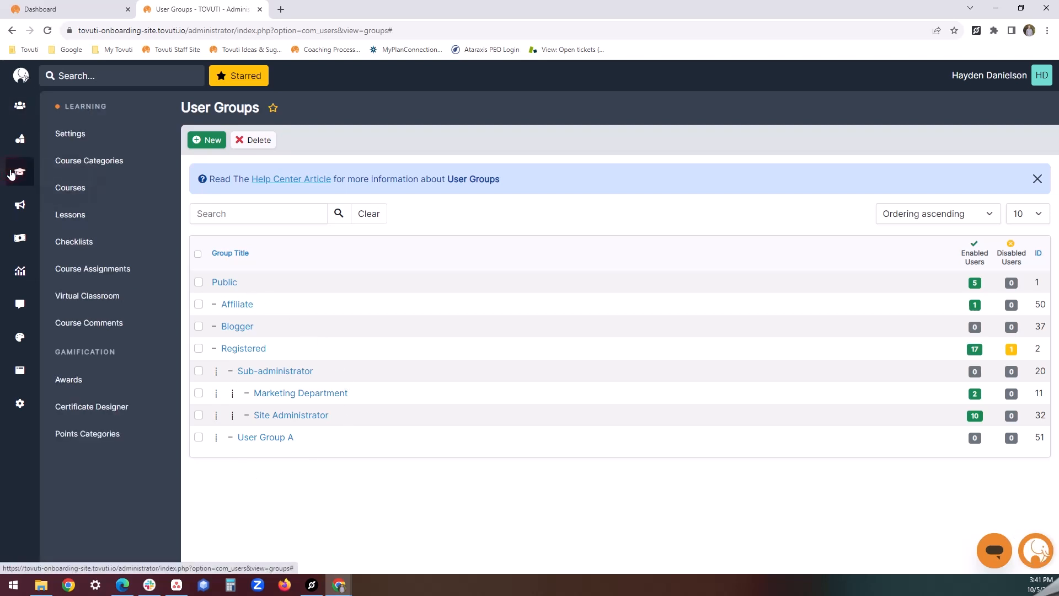
pyautogui.click(77, 189)
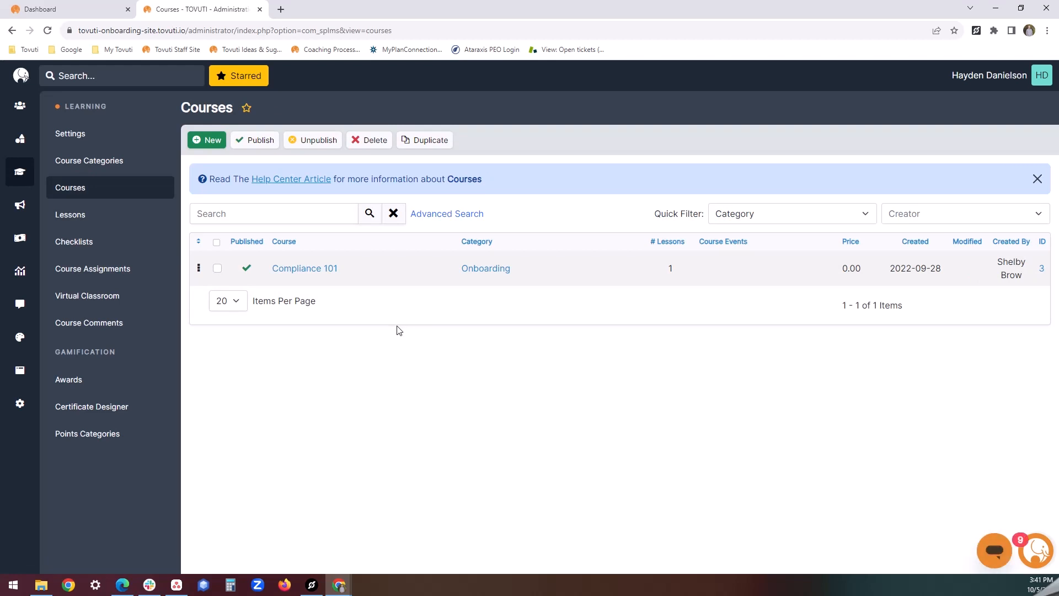
pyautogui.click(318, 274)
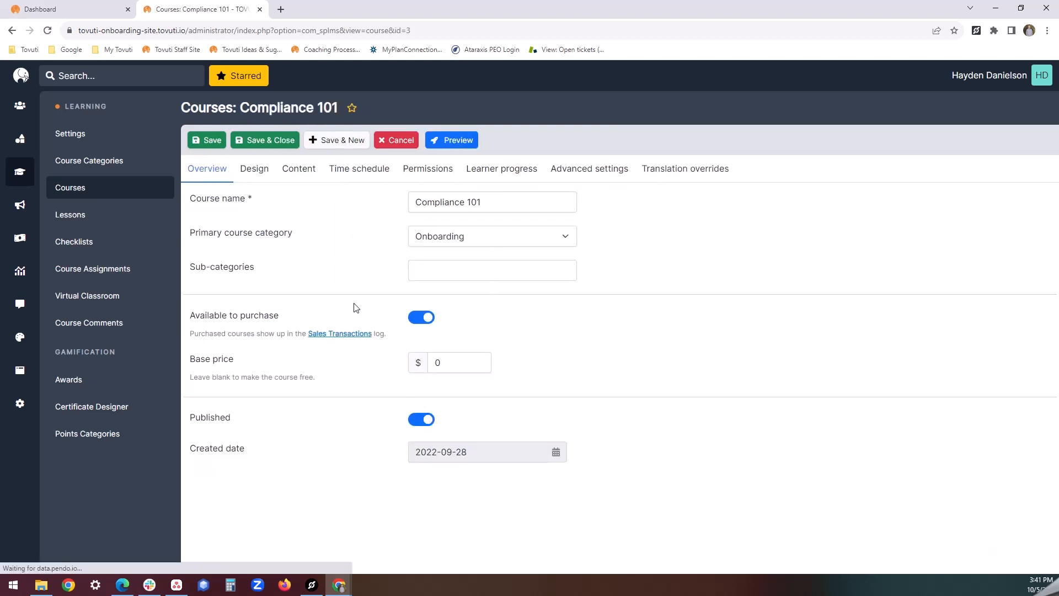
pyautogui.click(423, 178)
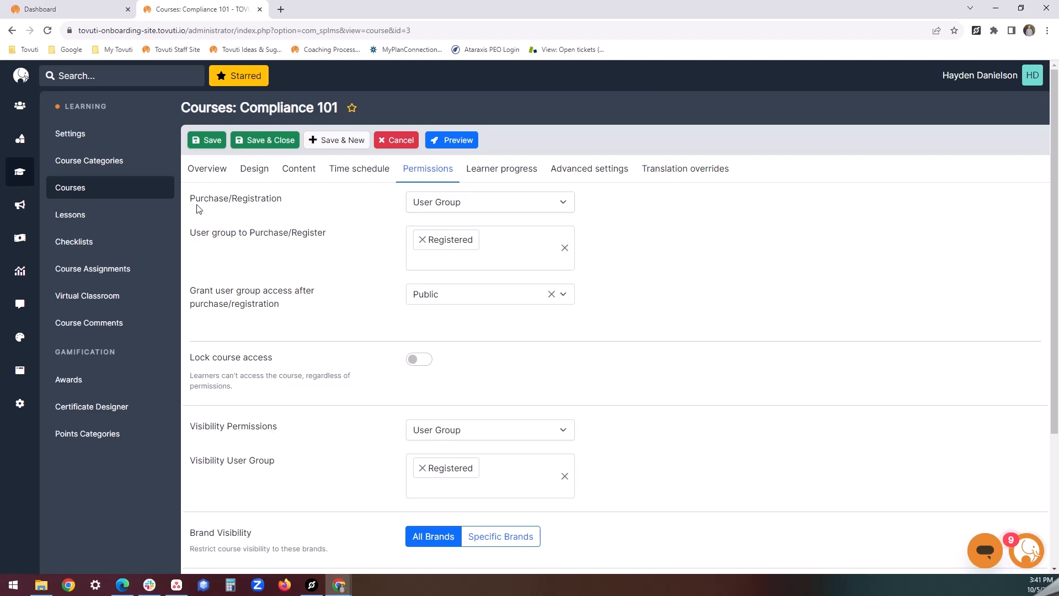
pyautogui.moveTo(193, 201); pyautogui.dragTo(282, 208)
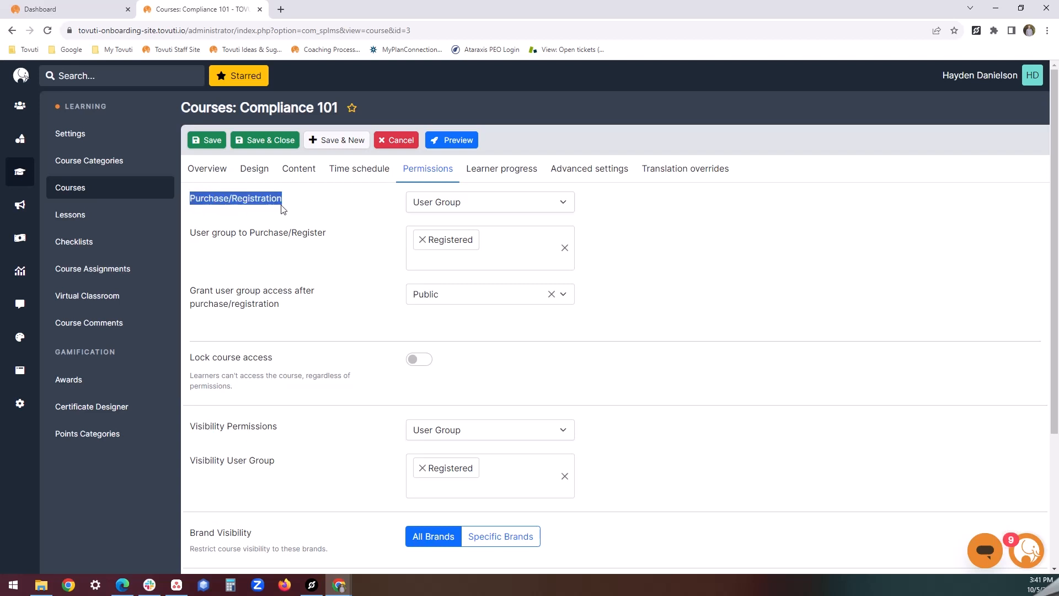
pyautogui.click(334, 223)
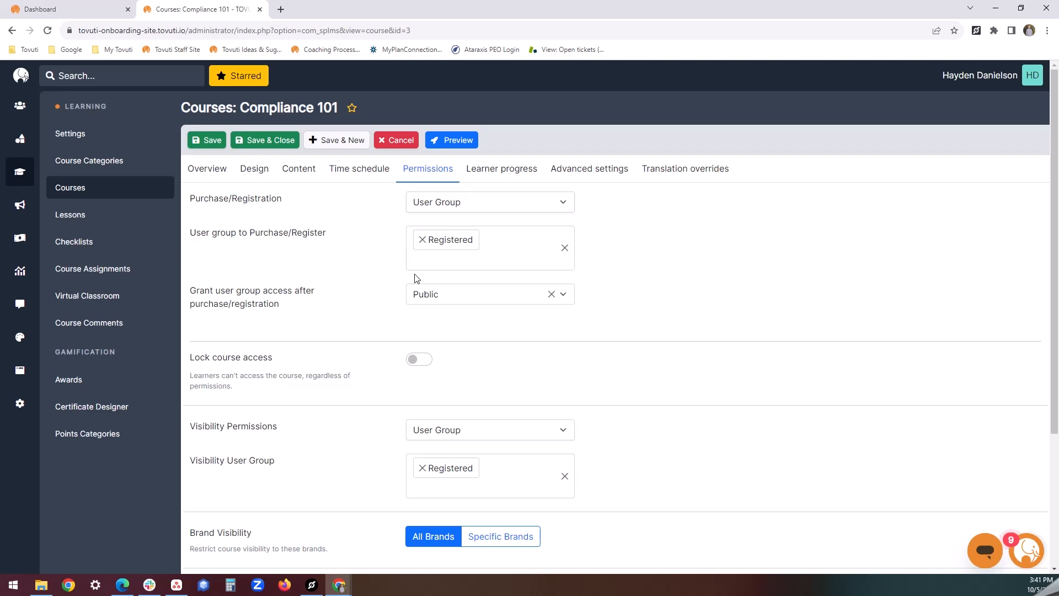
pyautogui.click(423, 240)
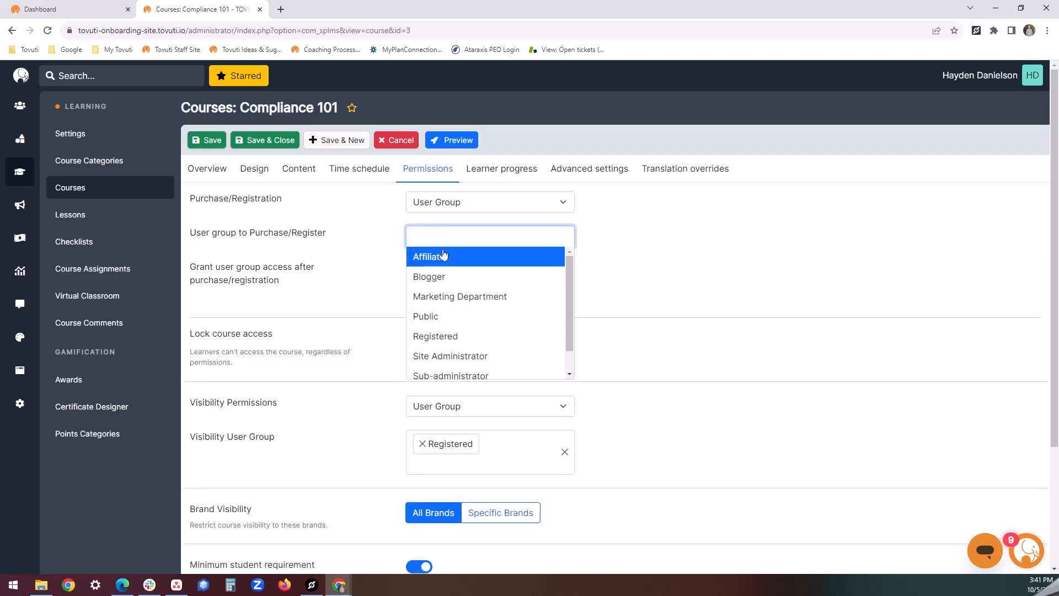
pyautogui.scroll(-1, 477, 309)
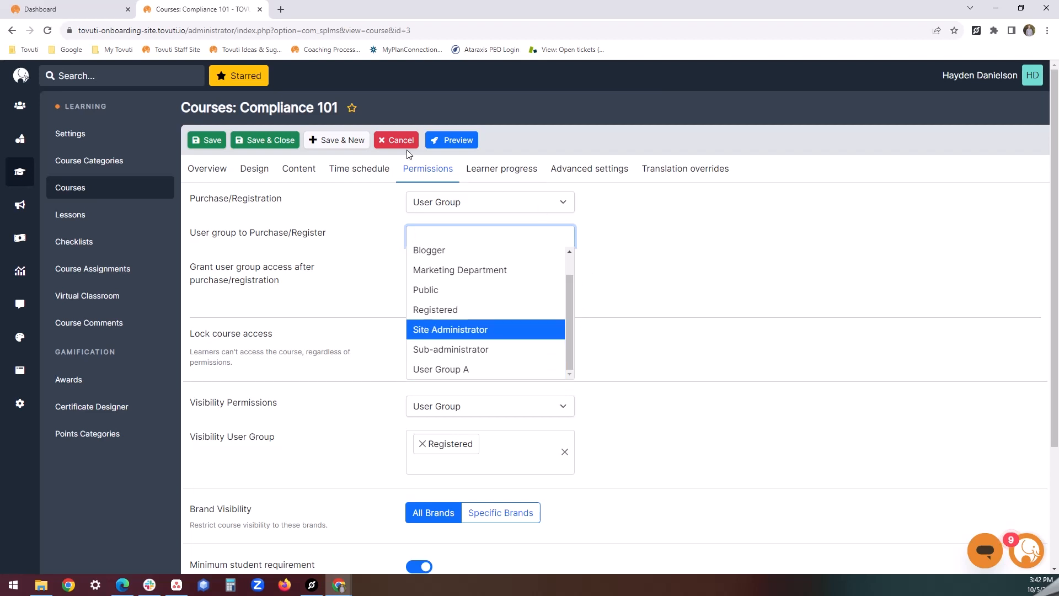
pyautogui.click(394, 140)
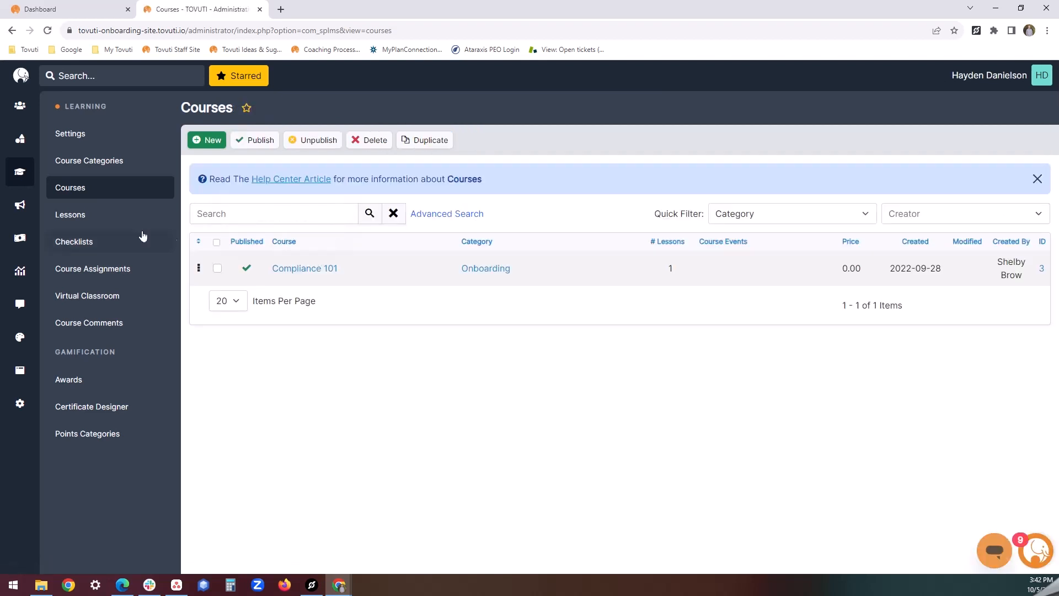
# Step: Open the existing learning checklist and review the user group setting in its user assignment options
pyautogui.click(99, 247)
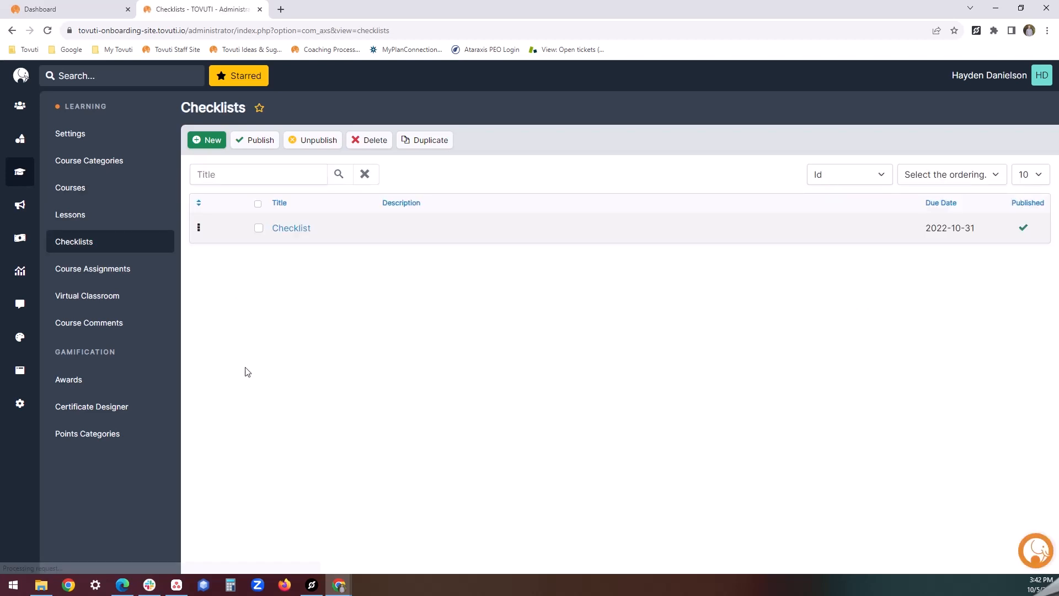
pyautogui.click(294, 229)
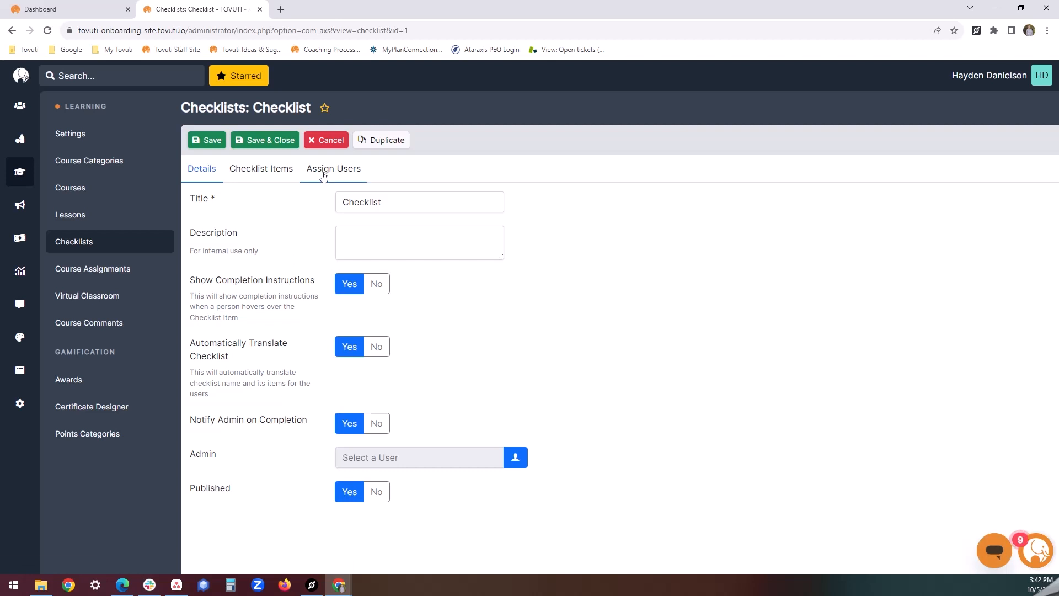
pyautogui.click(323, 173)
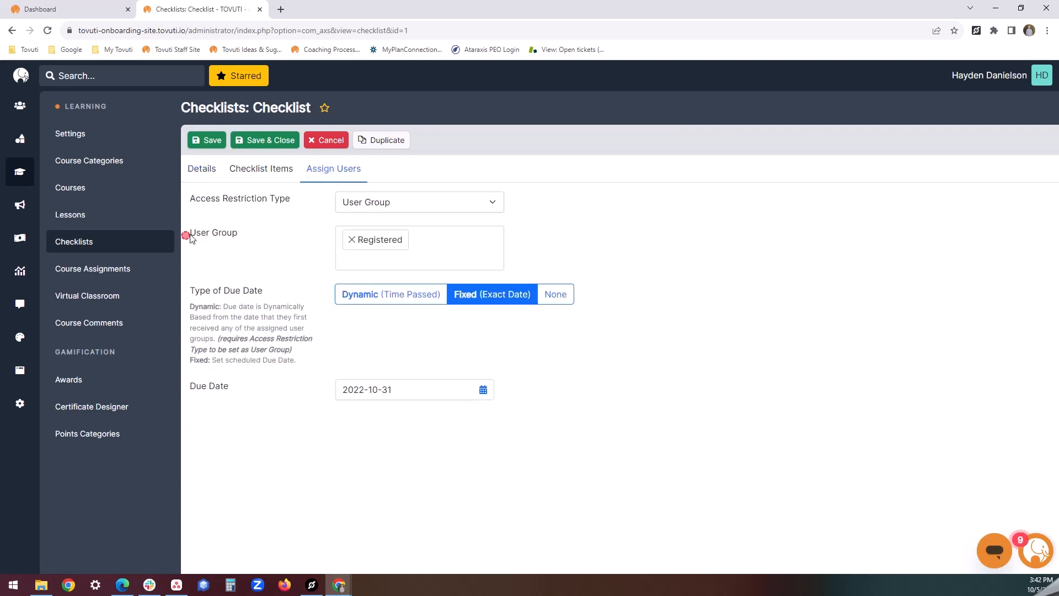
pyautogui.moveTo(188, 234); pyautogui.dragTo(241, 235)
pyautogui.click(304, 263)
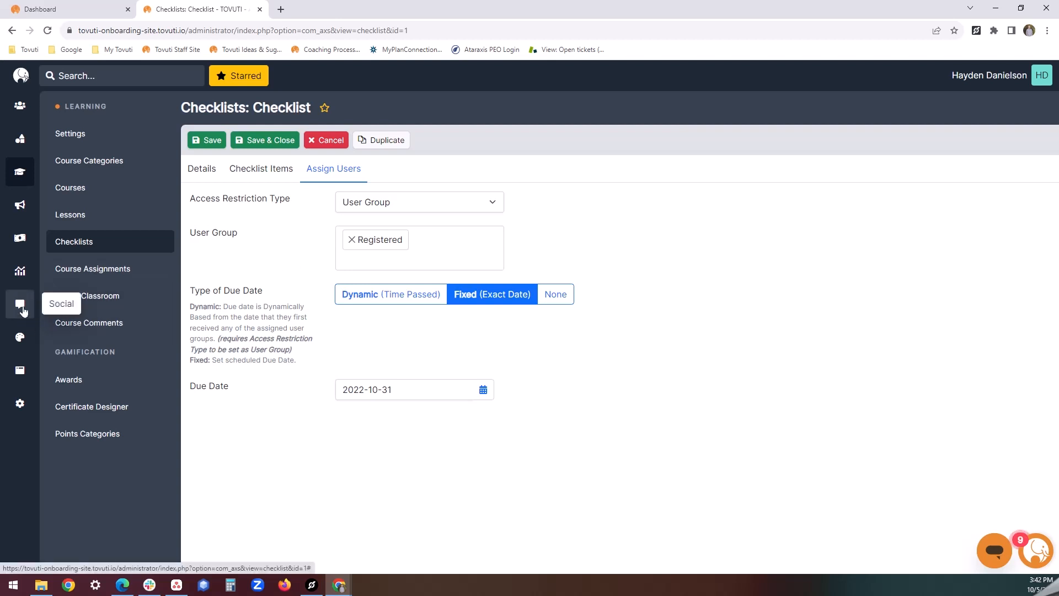
# Step: Open a blank new event in the social events area and review its Access & Registration settings
pyautogui.click(22, 310)
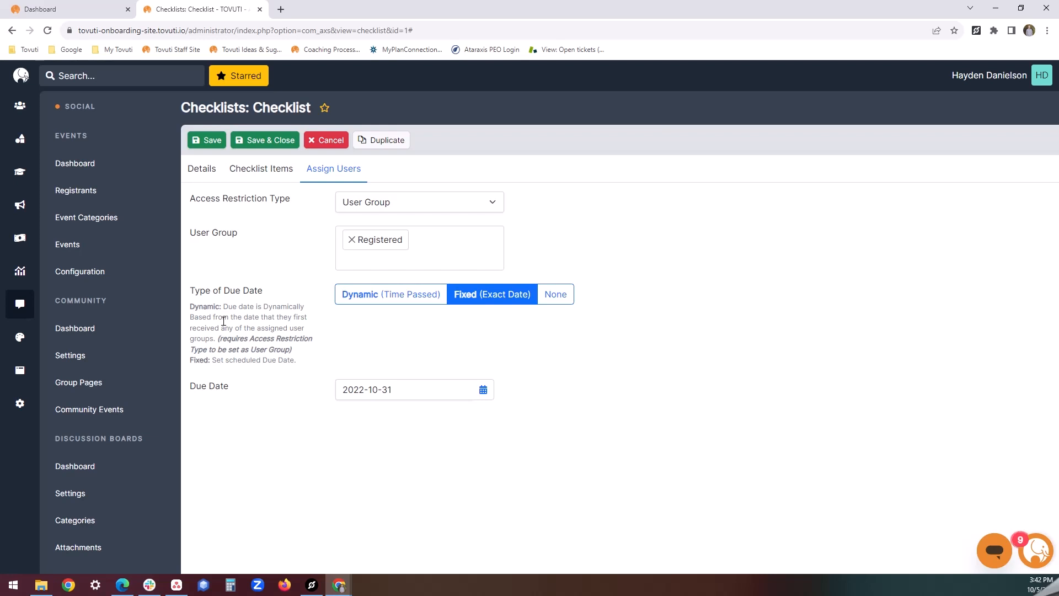
pyautogui.click(104, 246)
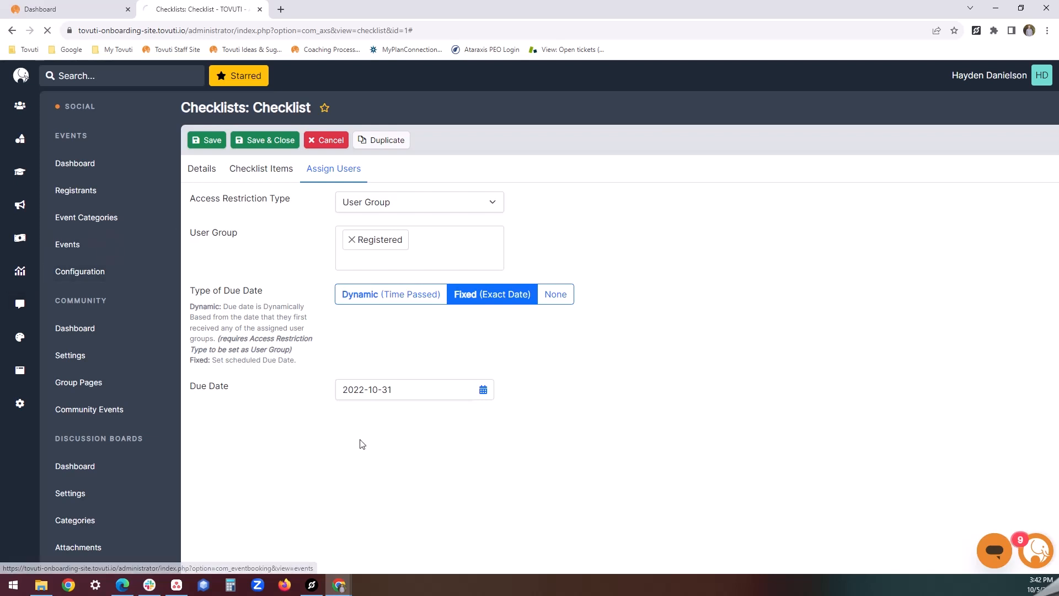
pyautogui.click(206, 141)
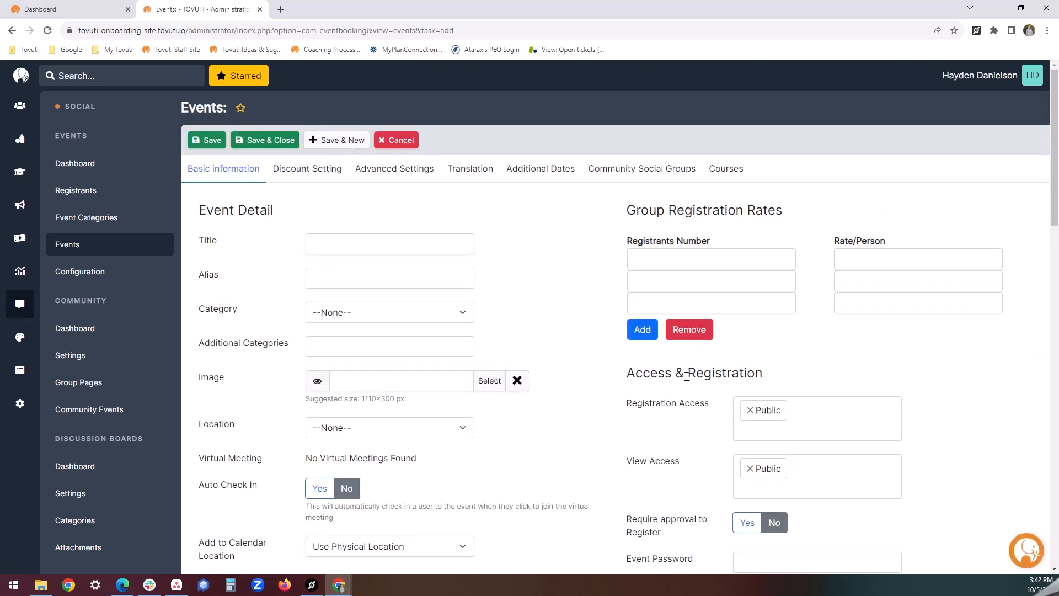
pyautogui.tripleClick(631, 374)
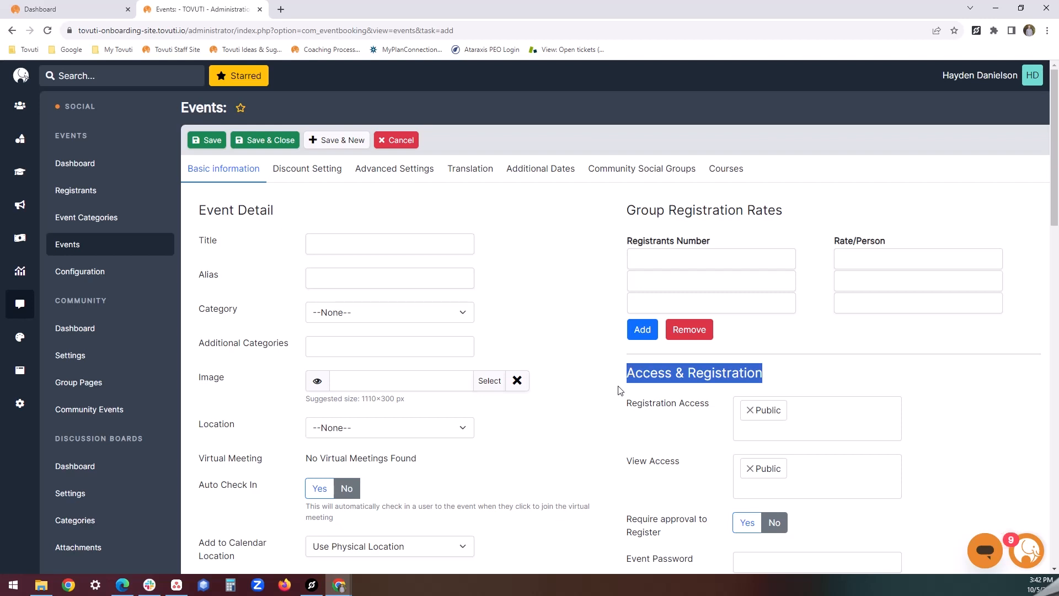
# Step: Examine the Registration Access and View Access settings of the blank event
pyautogui.scroll(-2, 621, 391)
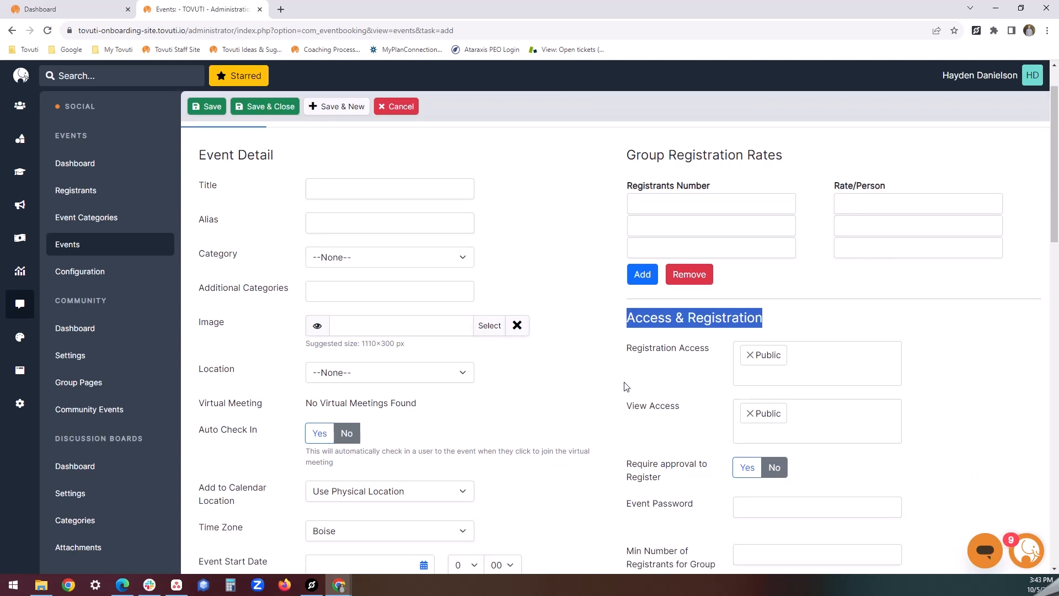
pyautogui.moveTo(630, 299)
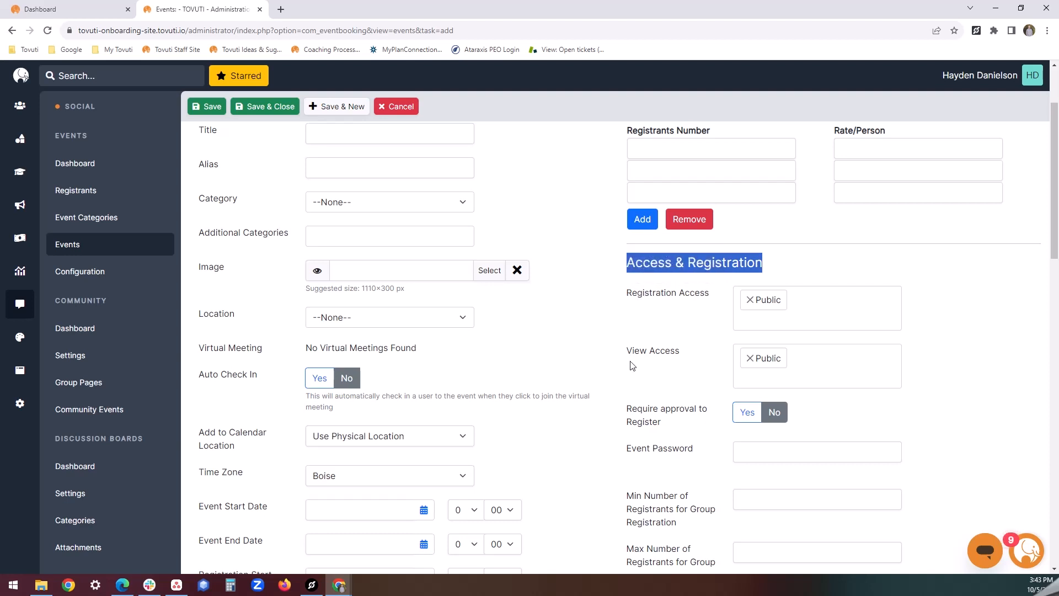
pyautogui.click(605, 333)
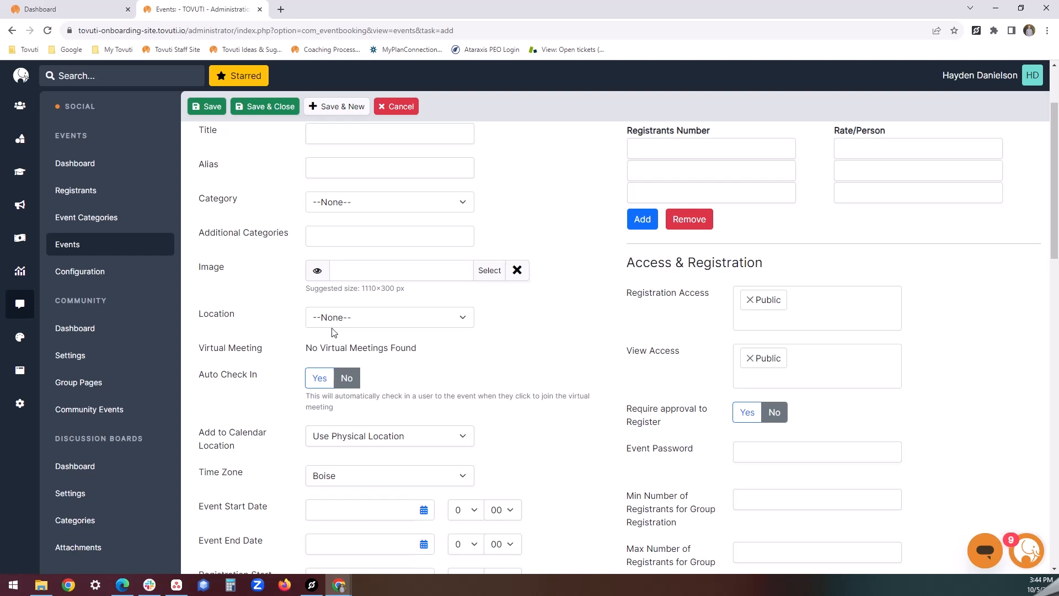
# Step: Leave the blank event without saving and return to the list of user groups
pyautogui.click(397, 106)
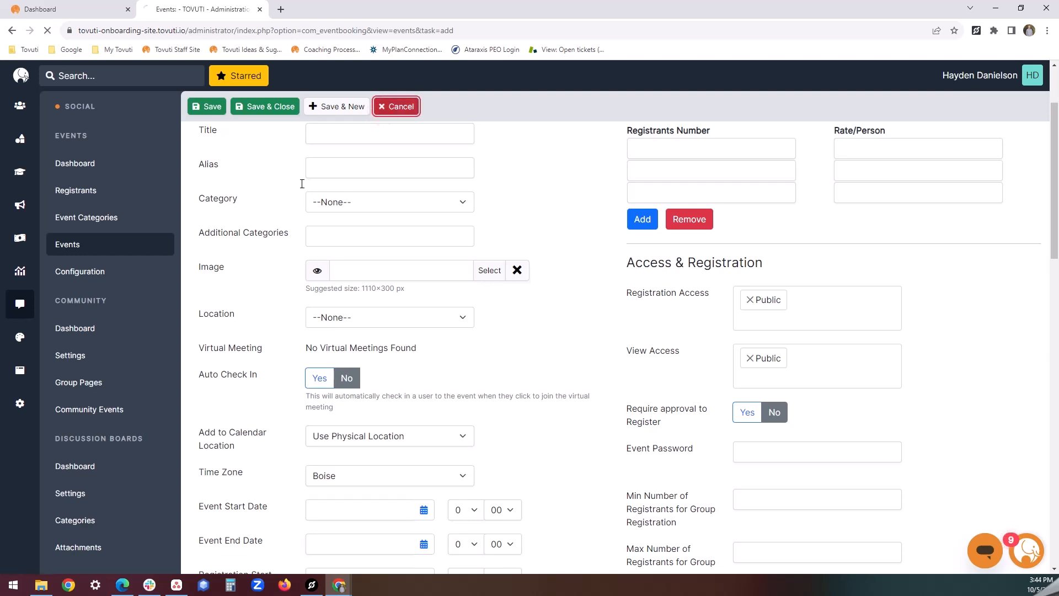
pyautogui.click(20, 106)
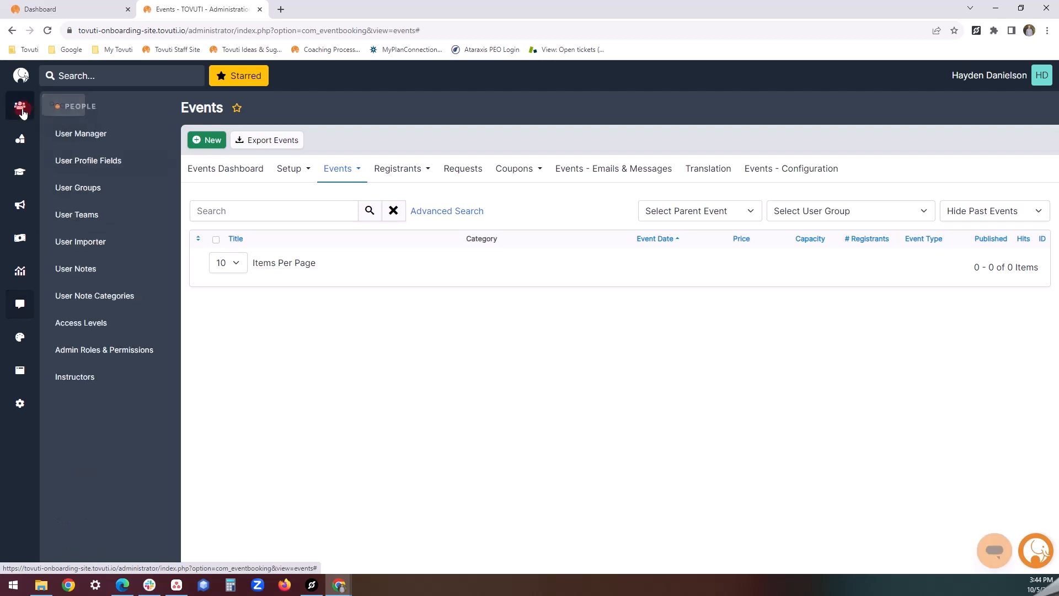
pyautogui.click(108, 192)
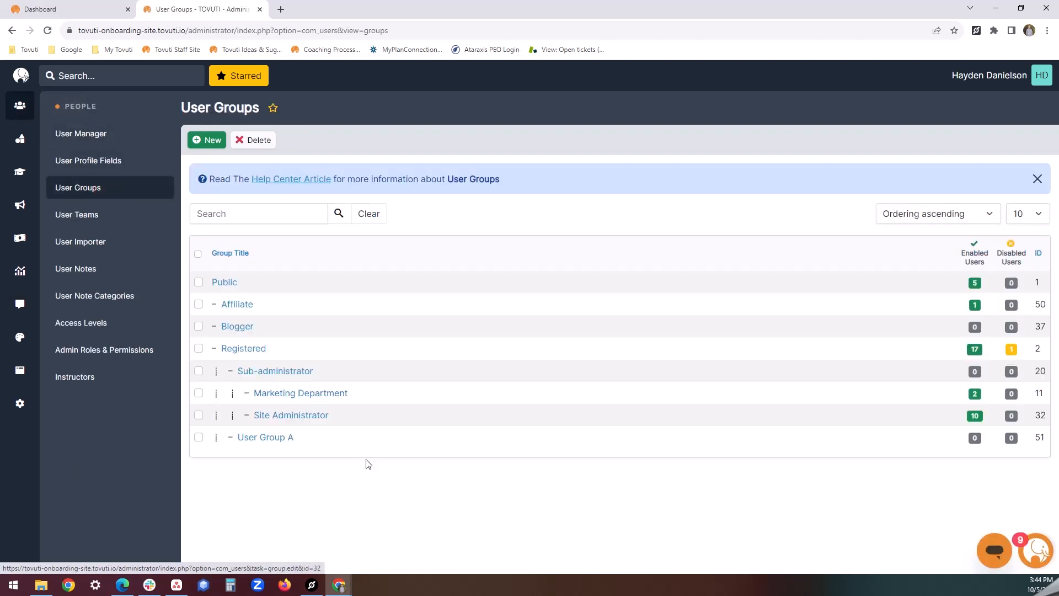